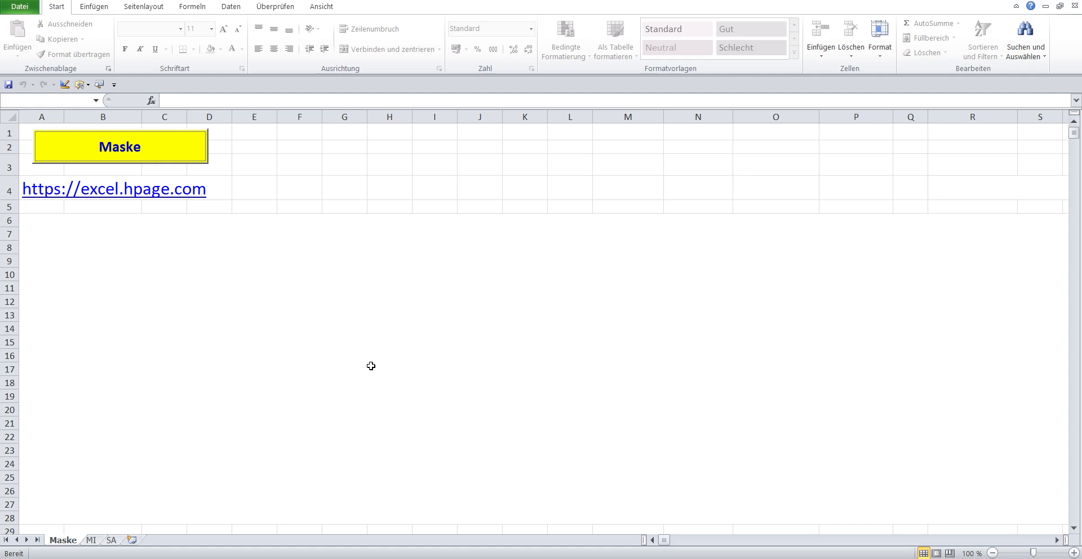
# - Open the Maske entry form with draw day Mi, year 2024 and calendar week 36
pyautogui.click(192, 162)
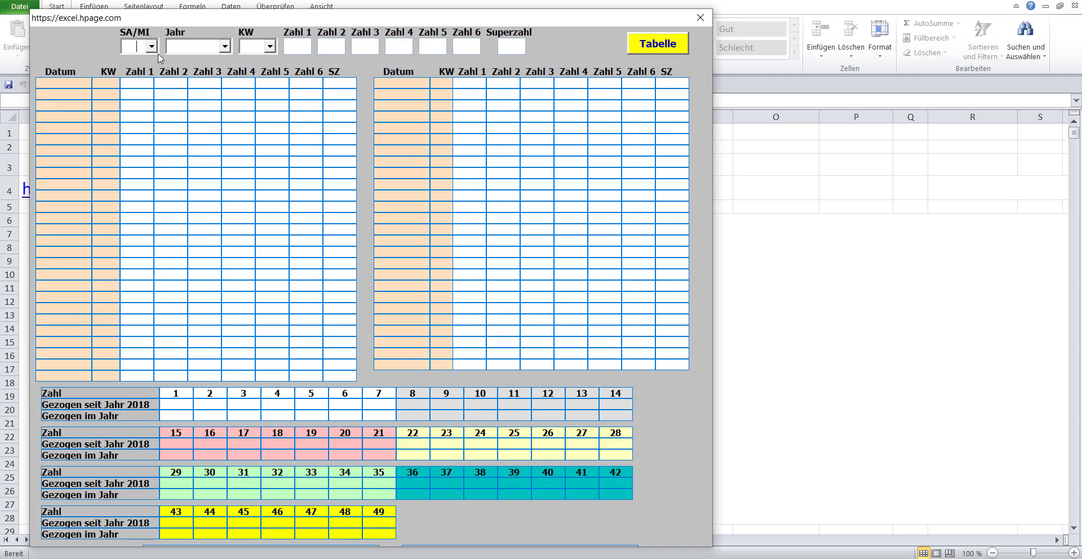
pyautogui.click(152, 48)
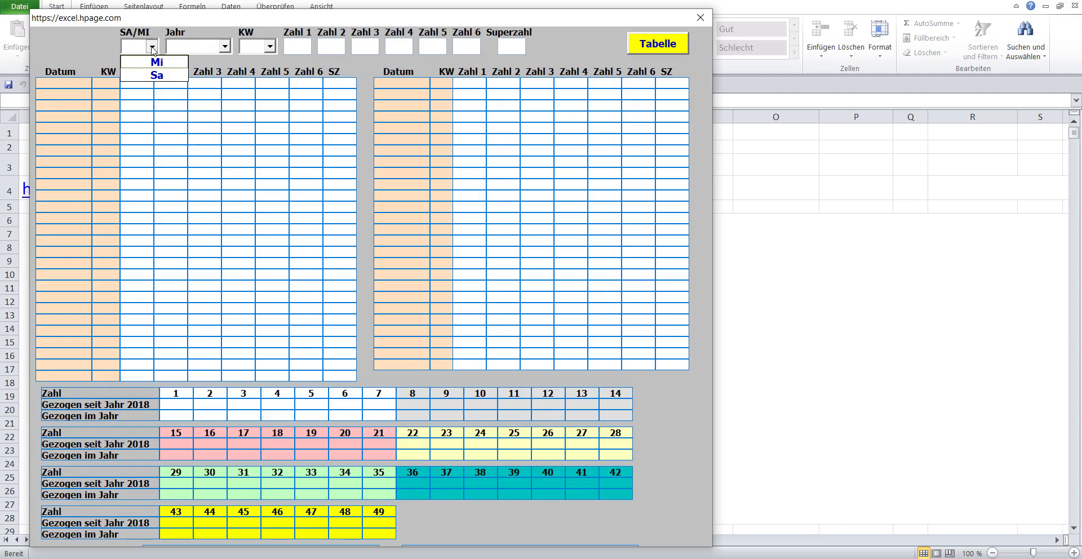
pyautogui.click(174, 64)
pyautogui.click(225, 47)
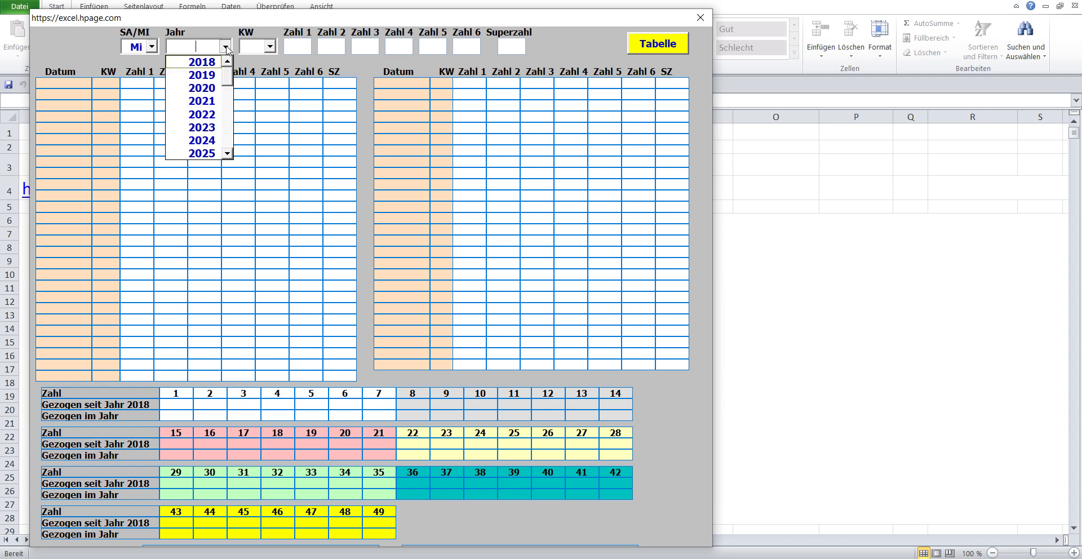
pyautogui.click(212, 141)
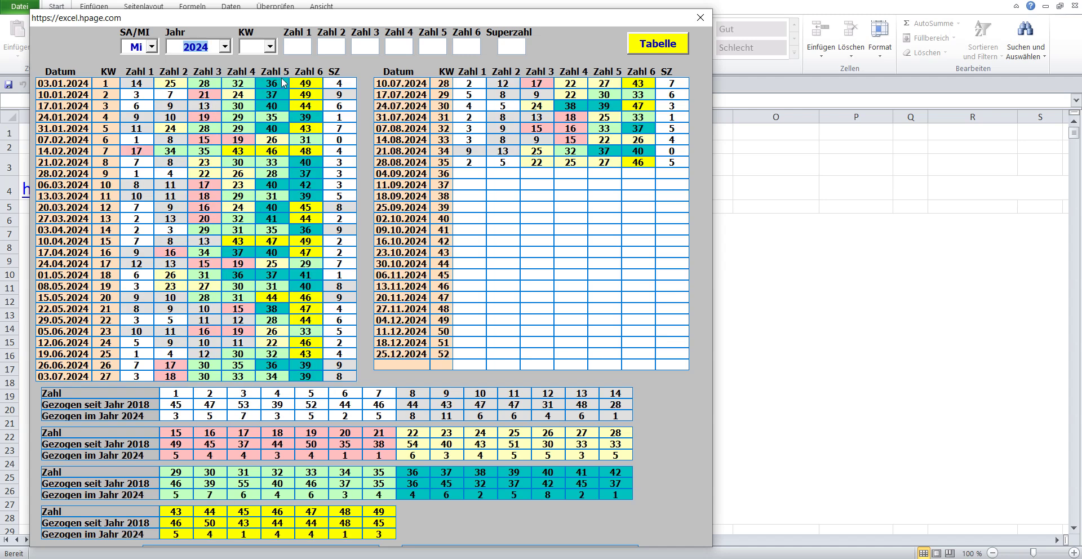
pyautogui.click(272, 47)
pyautogui.moveTo(304, 73); pyautogui.dragTo(302, 118)
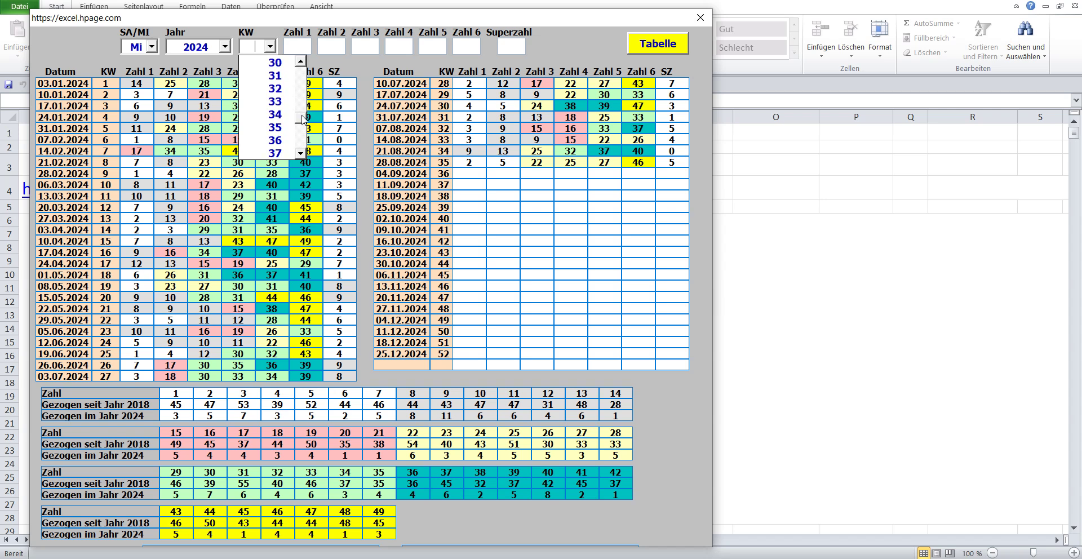
pyautogui.click(274, 141)
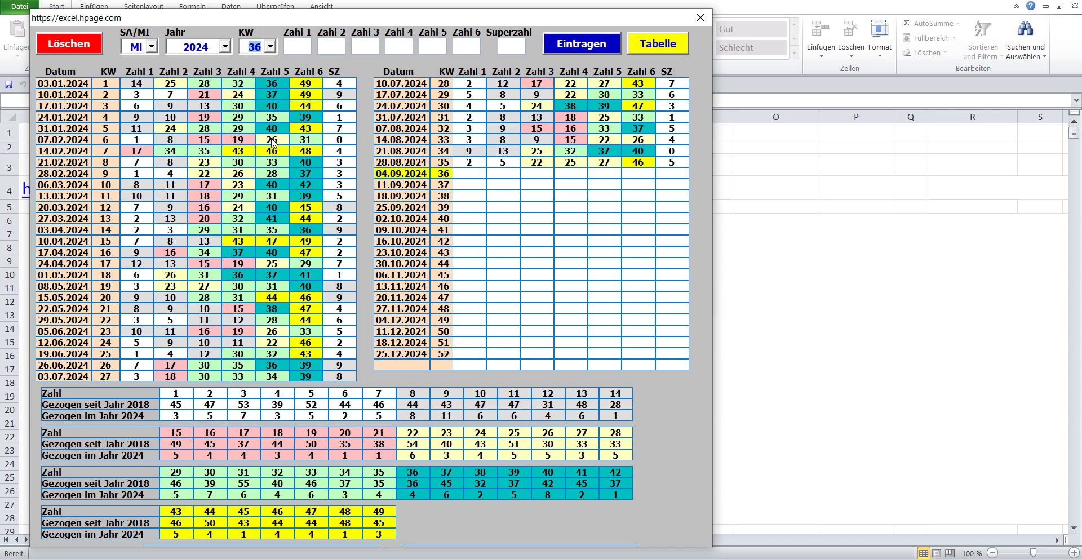
pyautogui.click(658, 45)
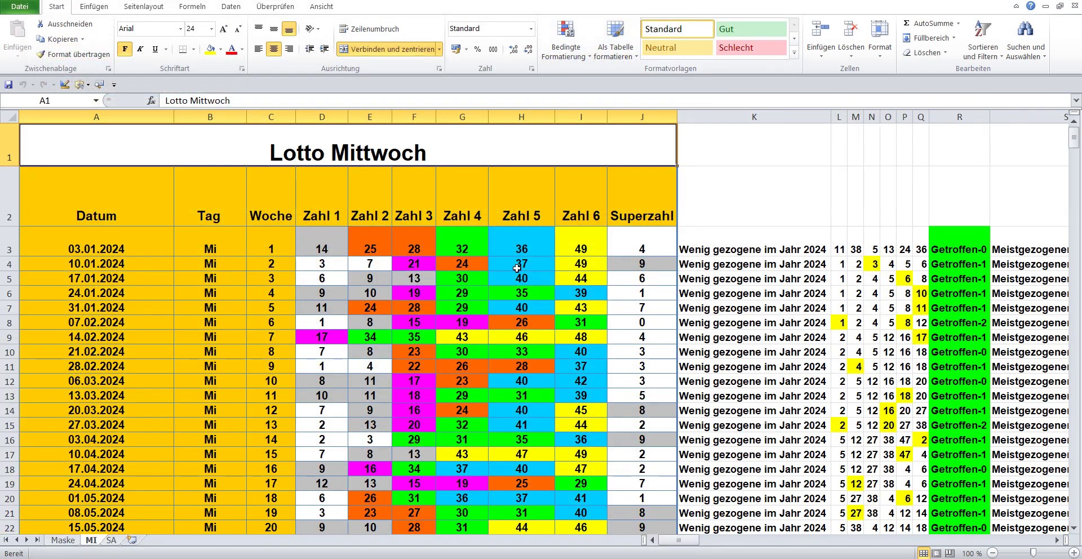
# - Scroll down through the MI sheet's tables to the 'Aus Mitte im Jahr 2024' statistics block
pyautogui.scroll(-2, 590, 246)
pyautogui.scroll(-1, 590, 246)
pyautogui.scroll(-2, 590, 247)
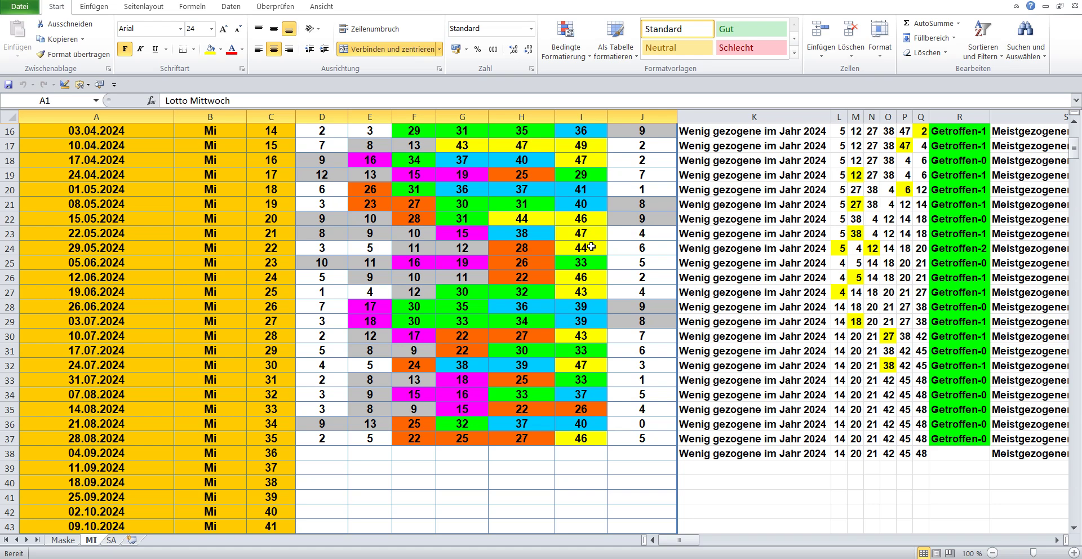
pyautogui.scroll(-3, 590, 246)
pyautogui.scroll(-4, 591, 247)
pyautogui.scroll(-2, 590, 246)
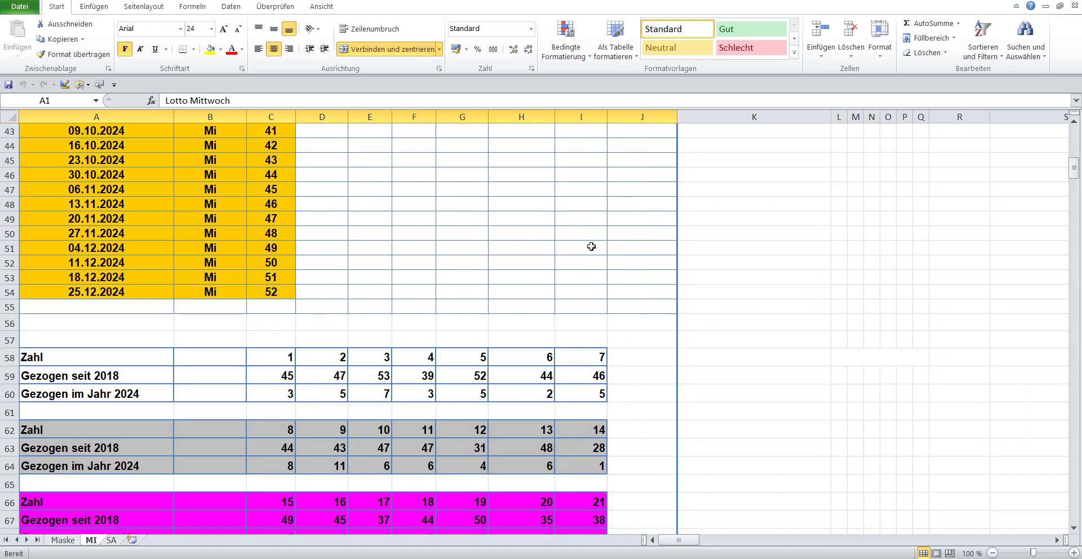
pyautogui.scroll(-1, 591, 246)
pyautogui.scroll(-2, 591, 247)
pyautogui.scroll(-3, 590, 246)
pyautogui.scroll(-4, 590, 246)
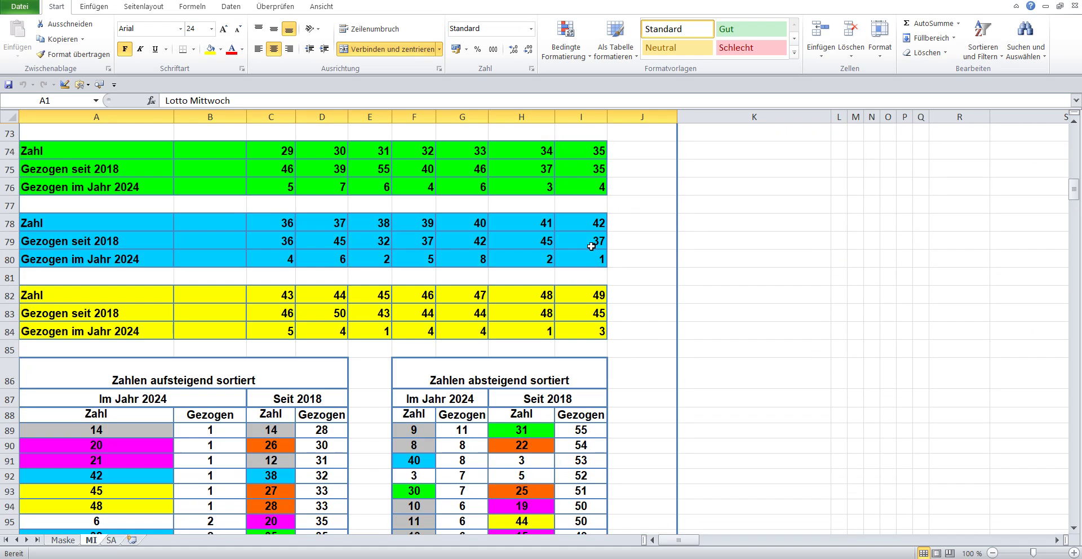
pyautogui.scroll(-4, 591, 246)
pyautogui.scroll(-1, 633, 260)
pyautogui.scroll(-2, 632, 260)
pyautogui.scroll(-4, 633, 259)
pyautogui.scroll(-1, 633, 260)
pyautogui.scroll(-3, 633, 259)
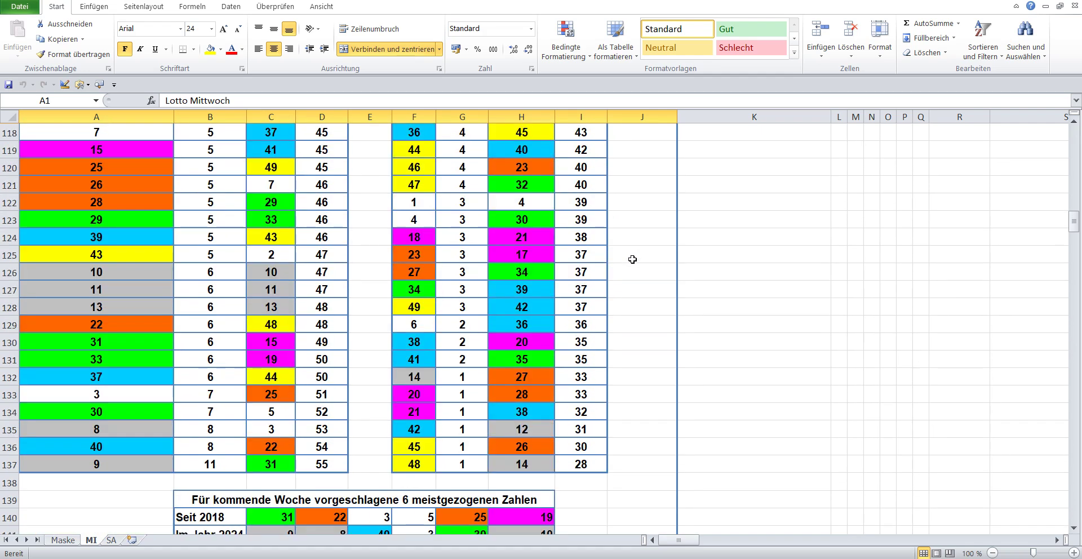
pyautogui.scroll(-3, 632, 260)
pyautogui.scroll(-4, 633, 259)
pyautogui.scroll(-2, 633, 259)
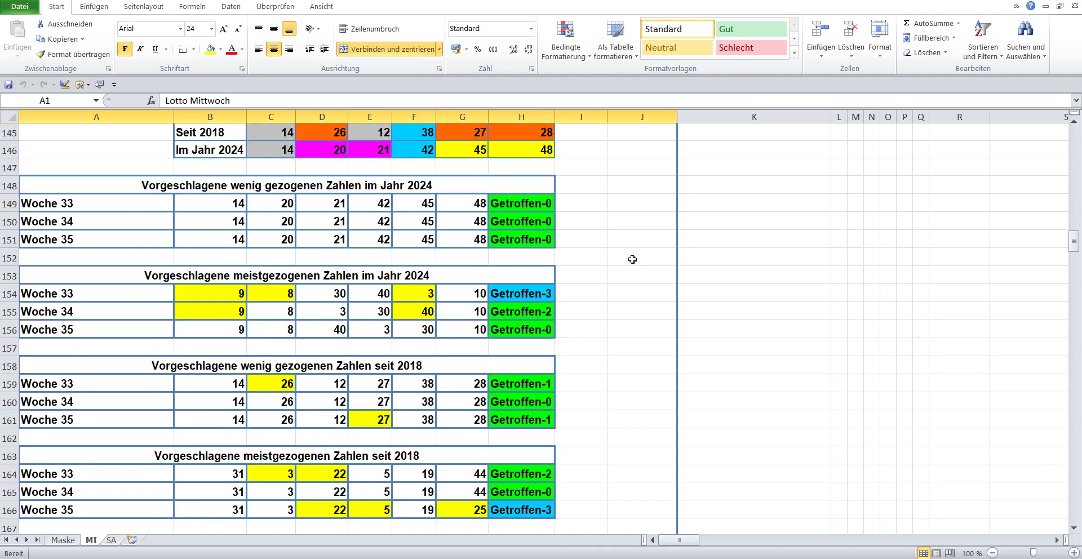
pyautogui.scroll(-1, 632, 259)
pyautogui.scroll(-2, 632, 259)
pyautogui.scroll(-1, 633, 259)
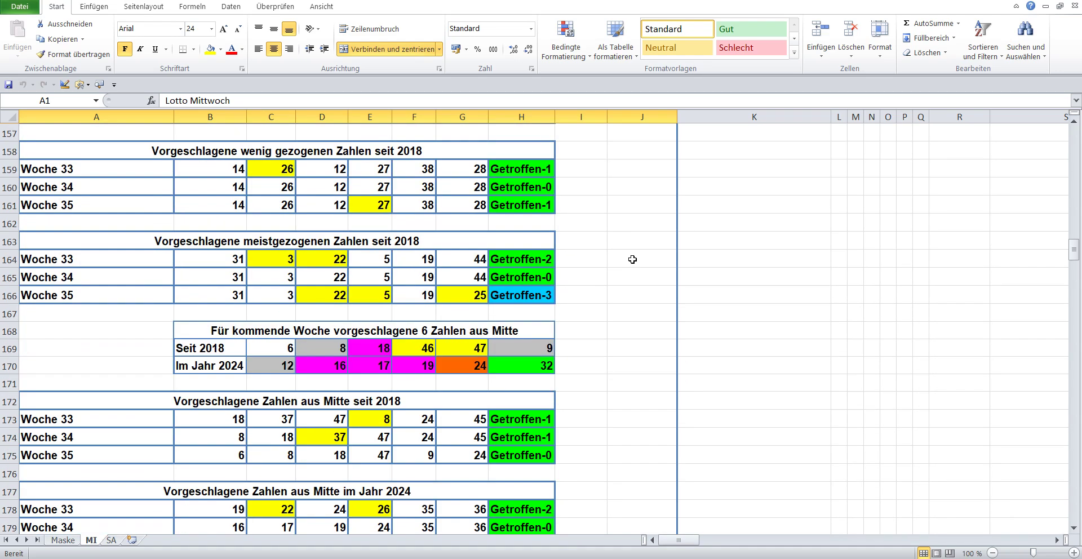
pyautogui.scroll(-4, 633, 259)
pyautogui.scroll(-3, 633, 259)
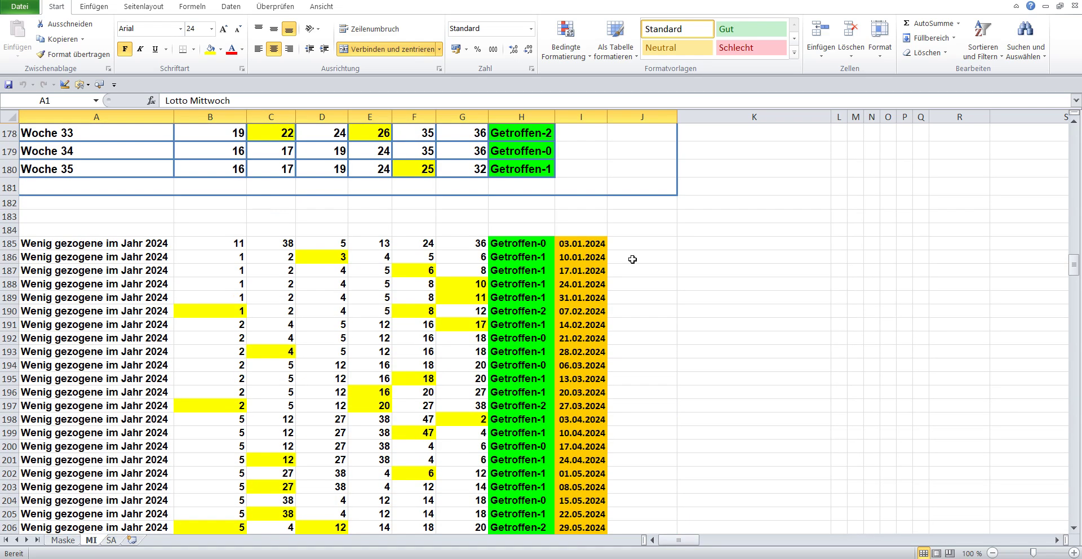
pyautogui.scroll(-2, 633, 259)
pyautogui.scroll(-4, 633, 259)
pyautogui.scroll(-1, 633, 259)
pyautogui.scroll(-3, 633, 259)
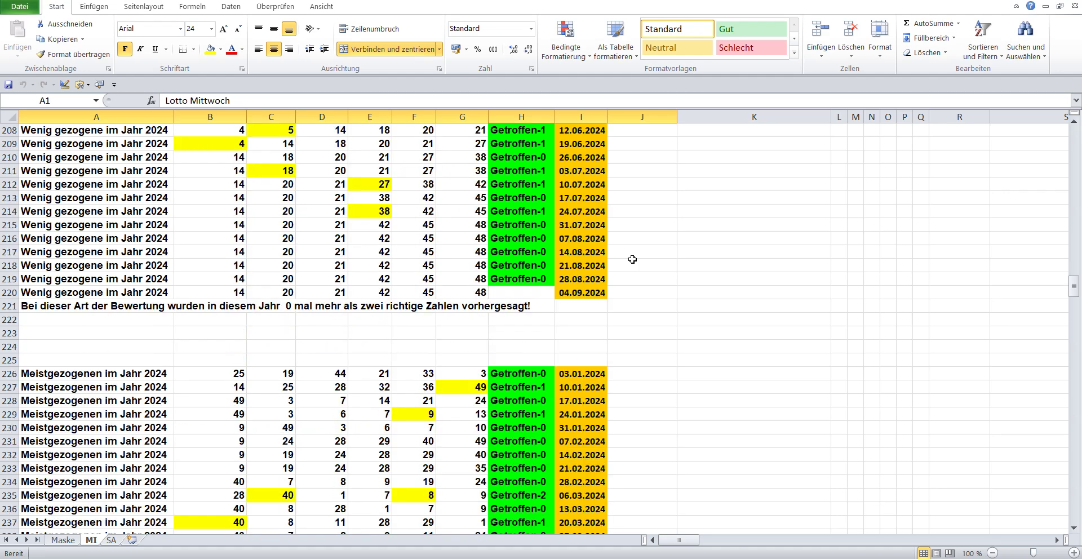
pyautogui.scroll(-6, 633, 260)
pyautogui.scroll(-5, 632, 259)
pyautogui.scroll(-4, 632, 259)
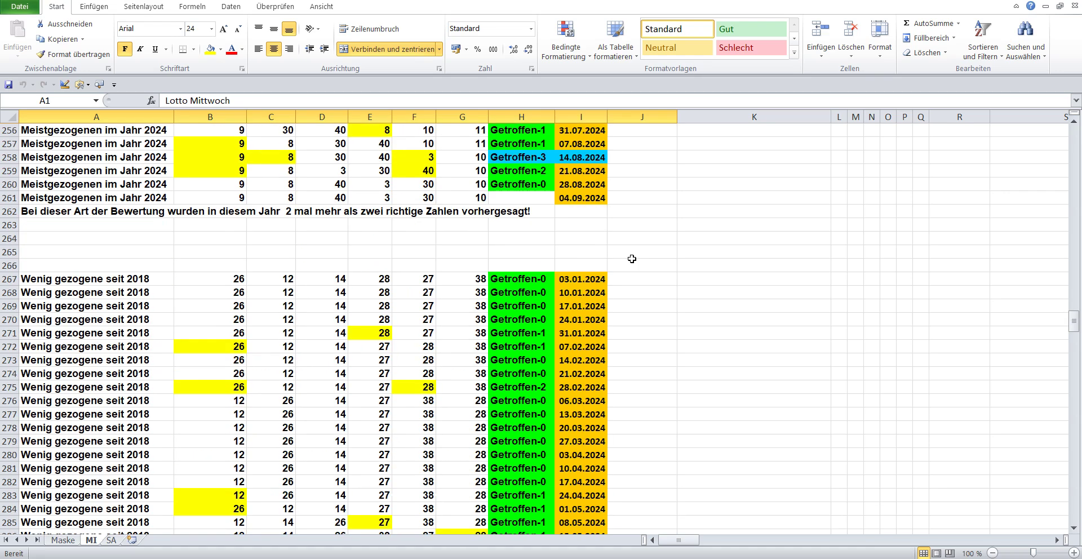
pyautogui.scroll(-5, 633, 259)
pyautogui.scroll(-3, 632, 258)
pyautogui.scroll(-2, 632, 259)
pyautogui.scroll(-5, 632, 258)
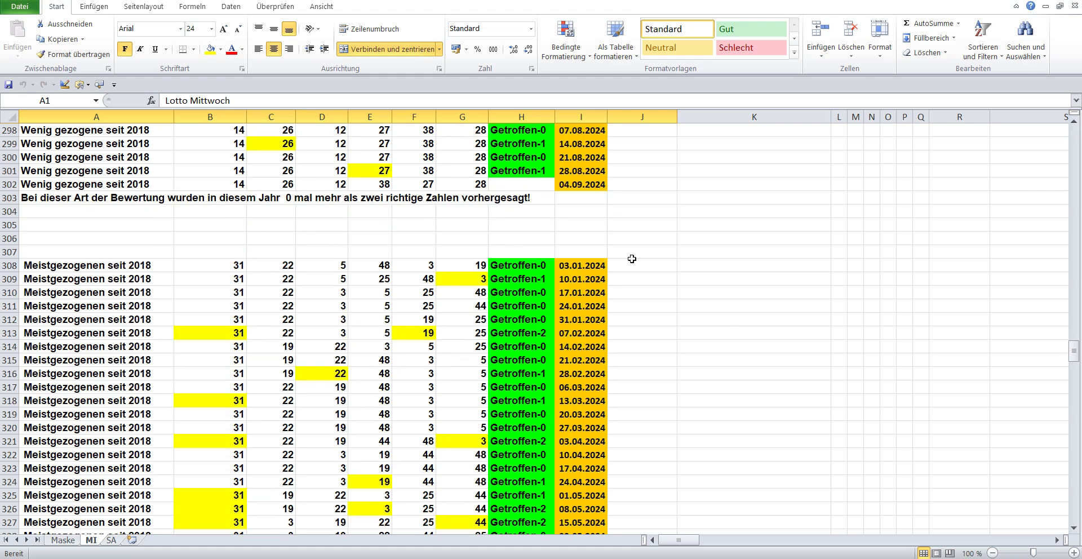
pyautogui.scroll(-4, 632, 258)
pyautogui.scroll(-1, 632, 258)
pyautogui.scroll(-4, 632, 259)
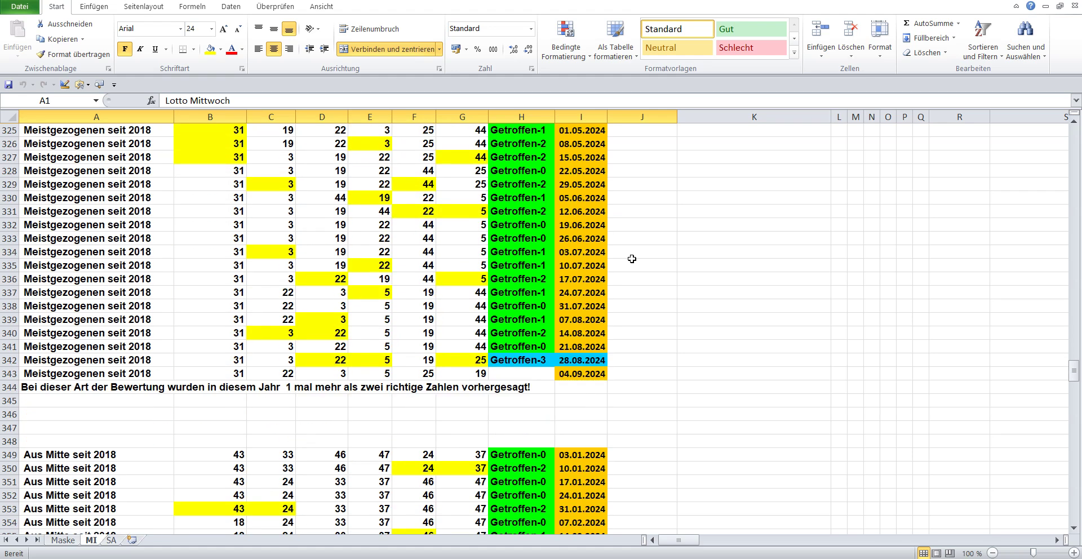
pyautogui.scroll(-2, 632, 259)
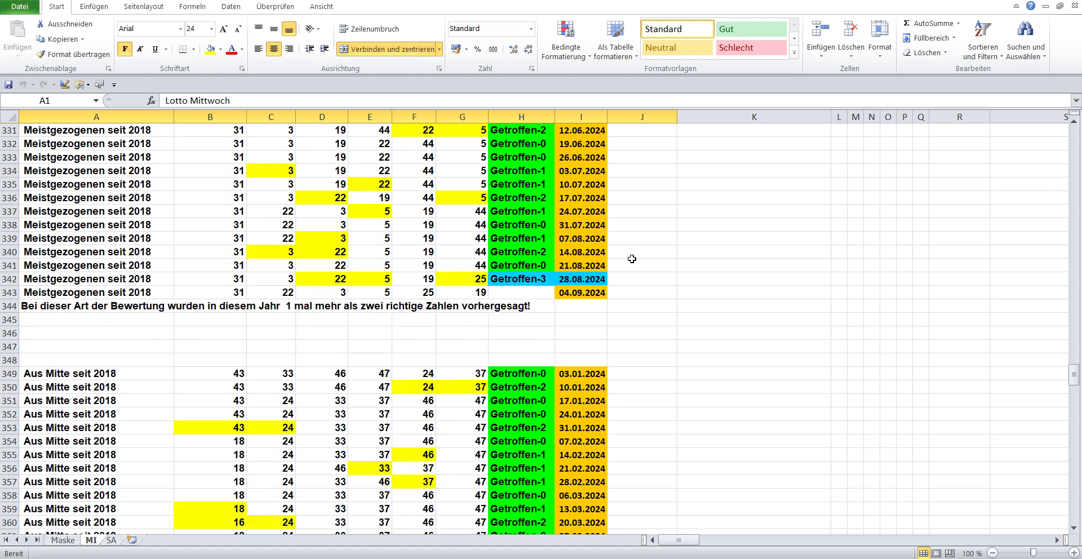
pyautogui.scroll(-6, 632, 259)
pyautogui.scroll(-2, 632, 259)
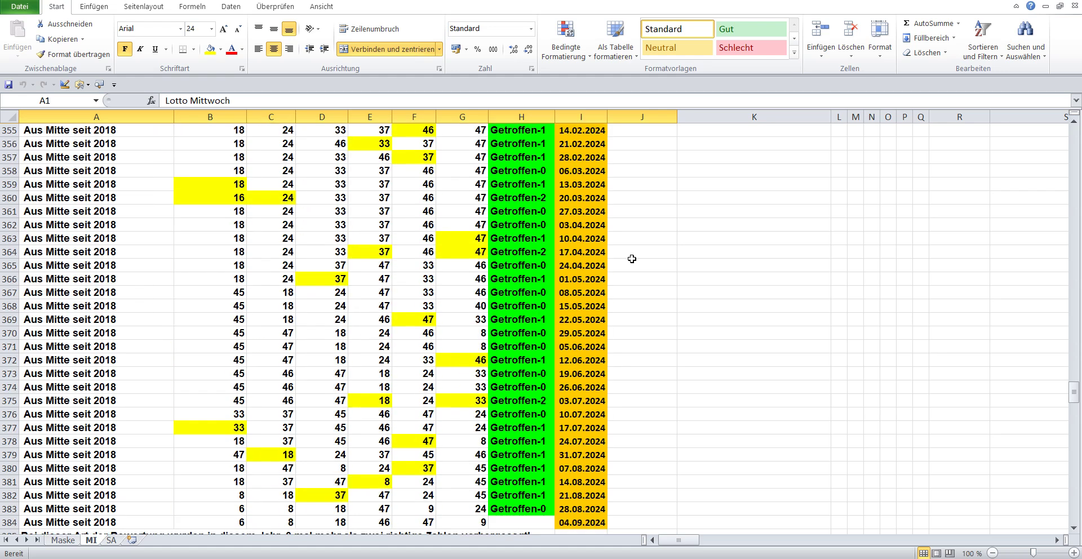
pyautogui.scroll(-2, 633, 259)
pyautogui.scroll(-5, 632, 259)
pyautogui.scroll(-5, 632, 259)
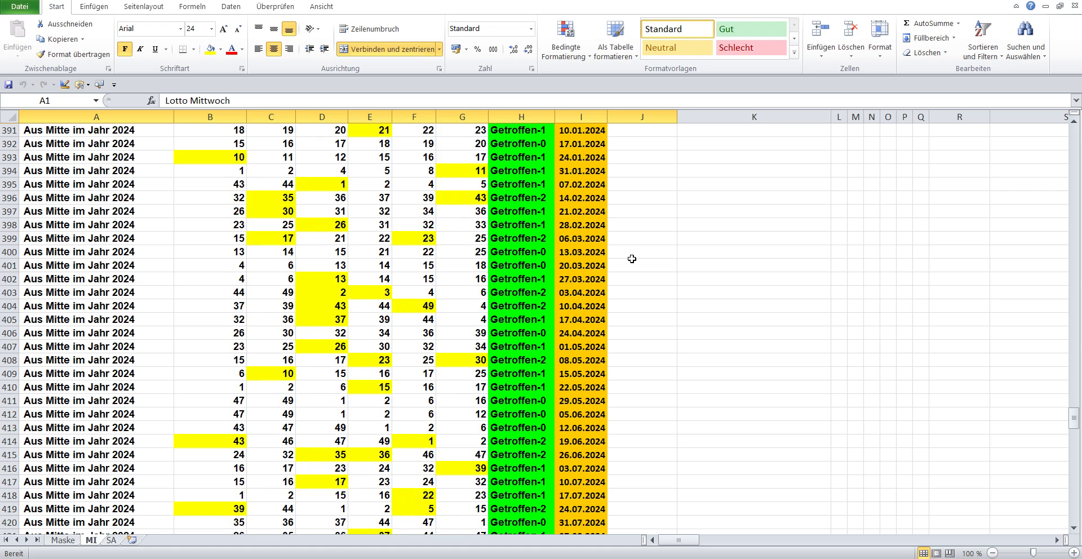
pyautogui.scroll(-4, 632, 259)
pyautogui.scroll(-5, 632, 258)
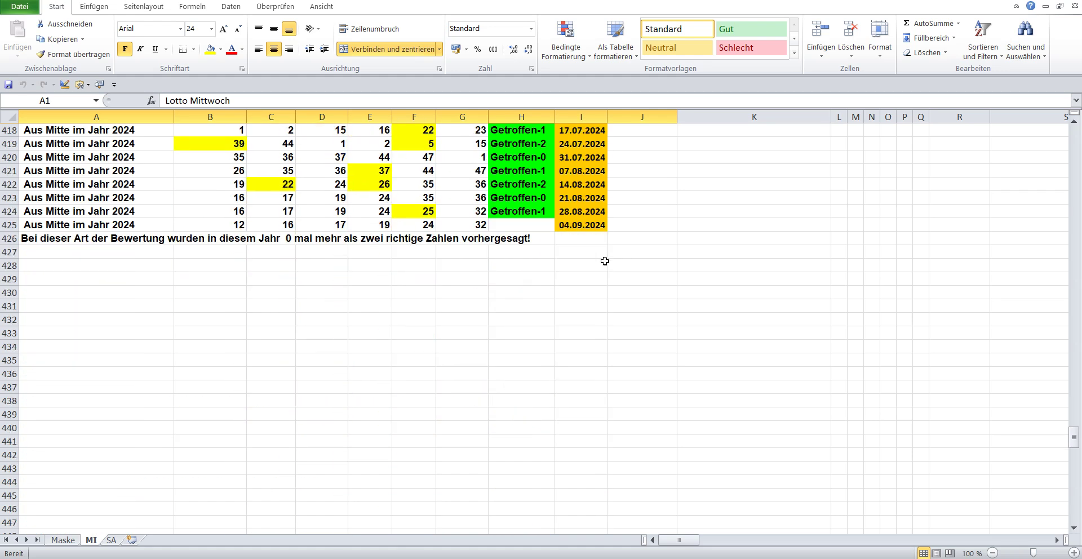
# - In the Maske form, enter 3, 10, 16, 27, 45, 48 with Superzahl 2 and save via Eintragen
pyautogui.click(63, 539)
pyautogui.click(174, 151)
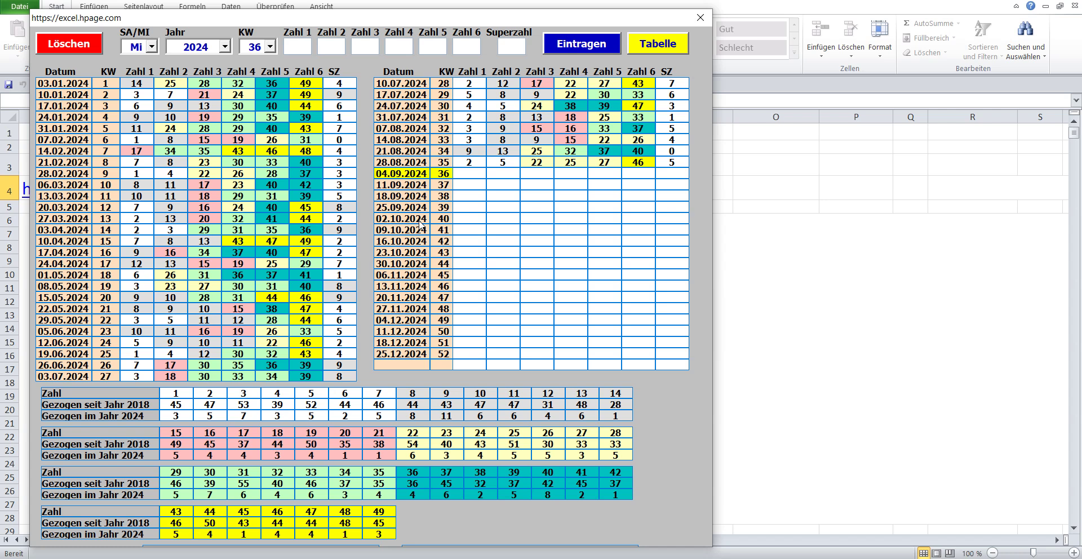
pyautogui.write('3')
pyautogui.write('10')
pyautogui.write('6')
pyautogui.write('7')
pyautogui.write('4548')
pyautogui.write('2')
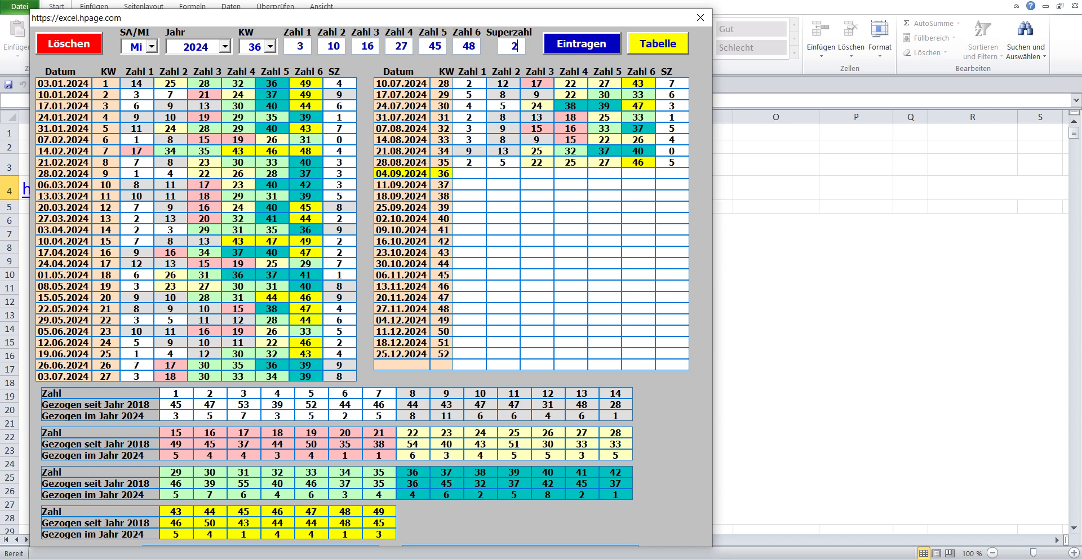
pyautogui.click(290, 47)
pyautogui.press('Tab')
pyautogui.press('Tab')
pyautogui.press('Tab')
pyautogui.press('Tab')
pyautogui.press('Tab')
pyautogui.press('Tab')
pyautogui.click(573, 50)
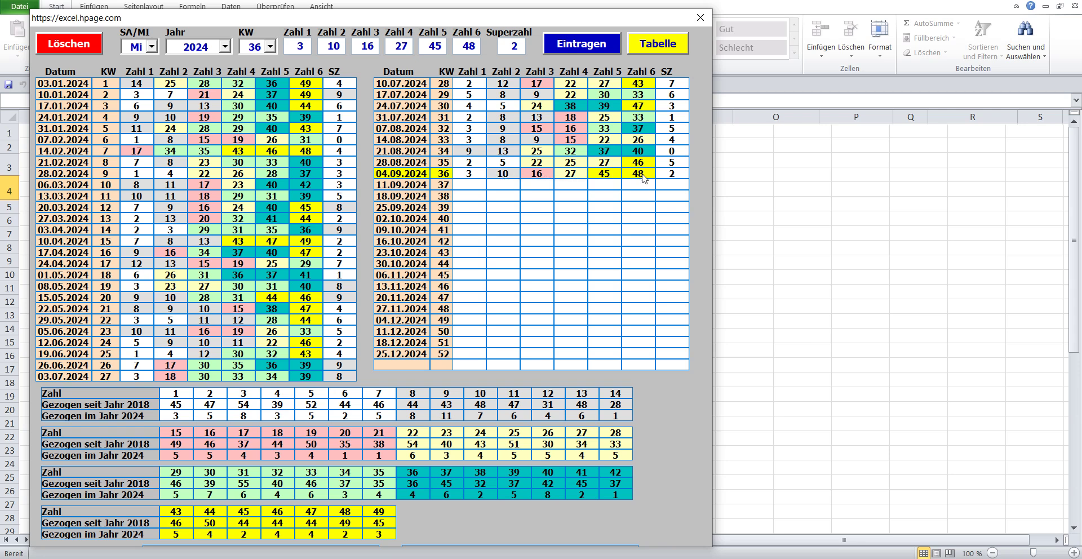
# - Return to the MI sheet and scroll down to row 38, the filled 04.09.2024 row
pyautogui.click(665, 49)
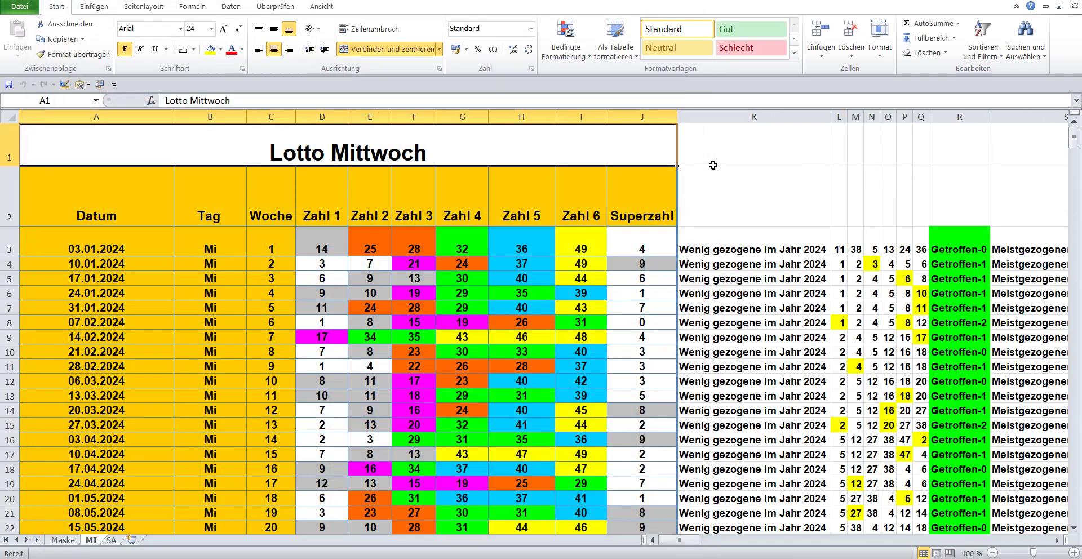
pyautogui.scroll(-3, 712, 165)
pyautogui.scroll(-5, 713, 165)
pyautogui.scroll(-3, 713, 165)
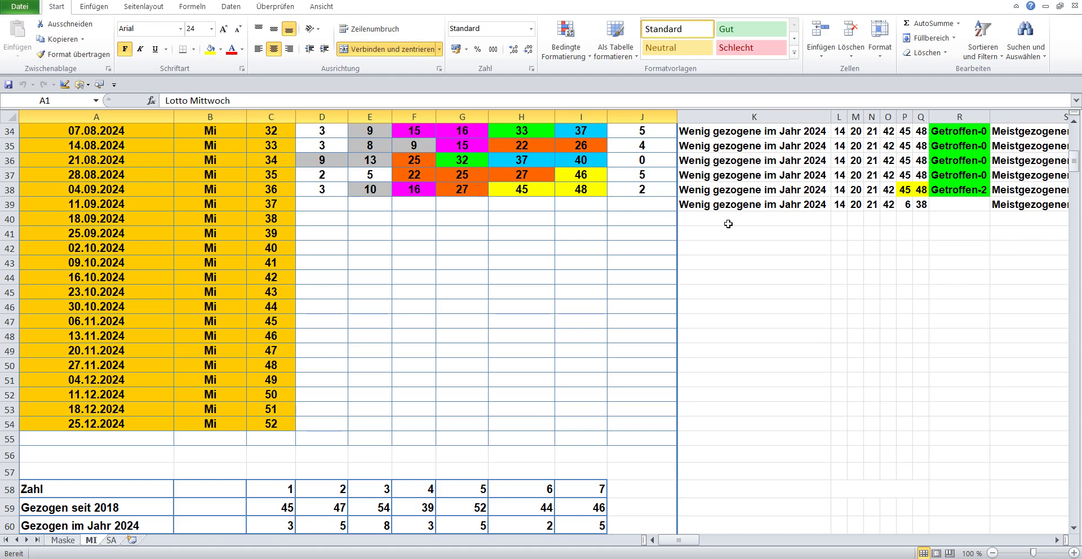
pyautogui.scroll(-5, 728, 224)
pyautogui.scroll(-4, 728, 223)
pyautogui.scroll(-1, 727, 223)
pyautogui.scroll(-4, 728, 224)
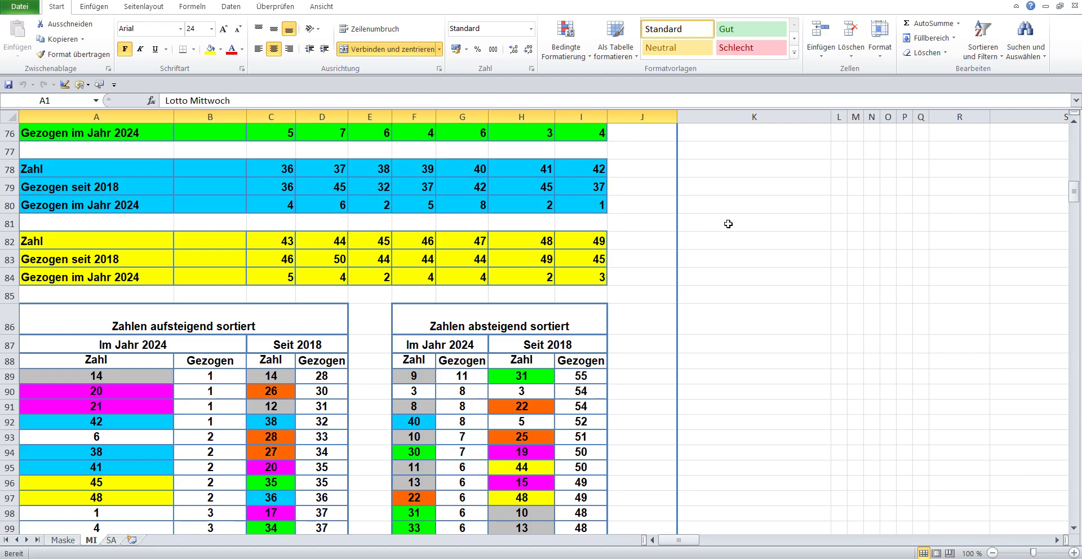
pyautogui.scroll(-4, 728, 224)
pyautogui.scroll(-2, 728, 224)
pyautogui.scroll(-2, 728, 224)
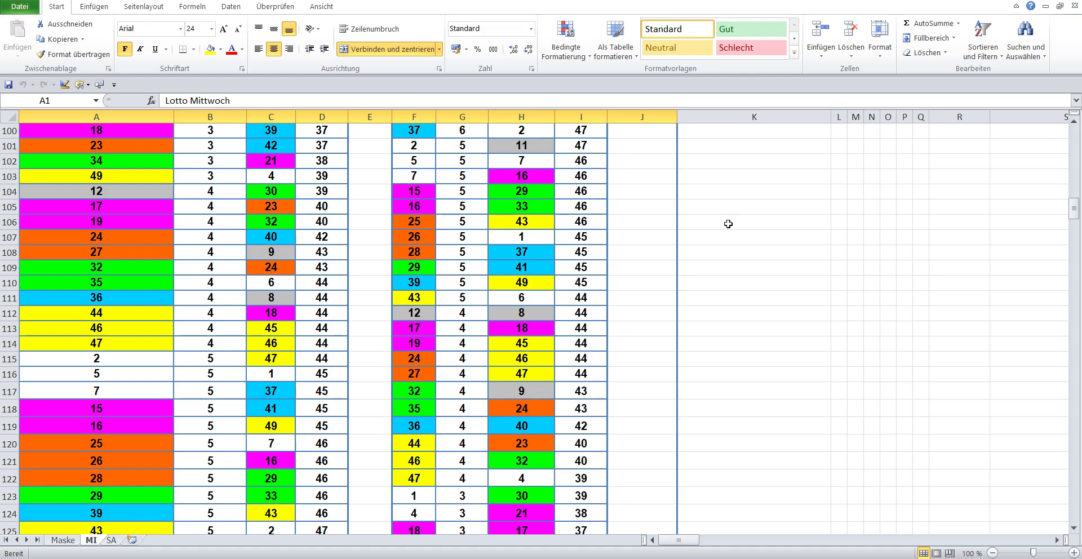
pyautogui.scroll(-5, 728, 223)
pyautogui.scroll(-4, 728, 224)
pyautogui.scroll(-3, 728, 224)
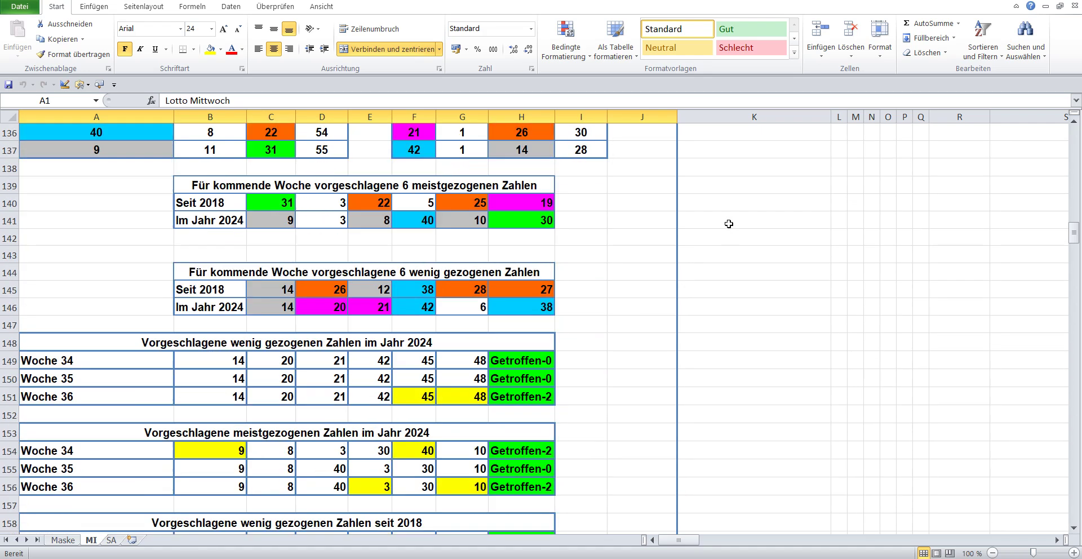
pyautogui.scroll(-1, 728, 224)
pyautogui.scroll(-3, 728, 223)
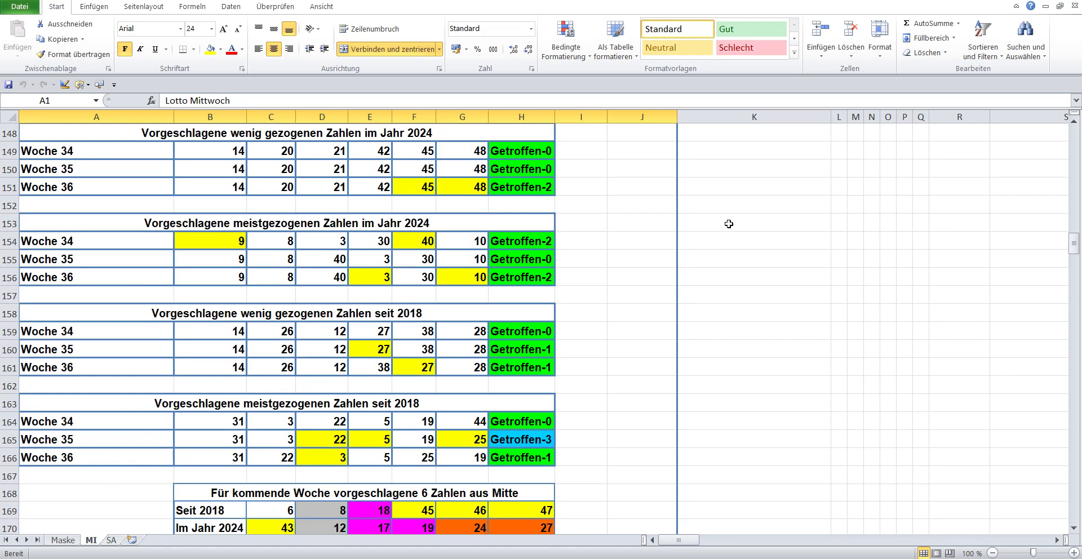
pyautogui.scroll(-3, 728, 224)
pyautogui.scroll(-2, 728, 224)
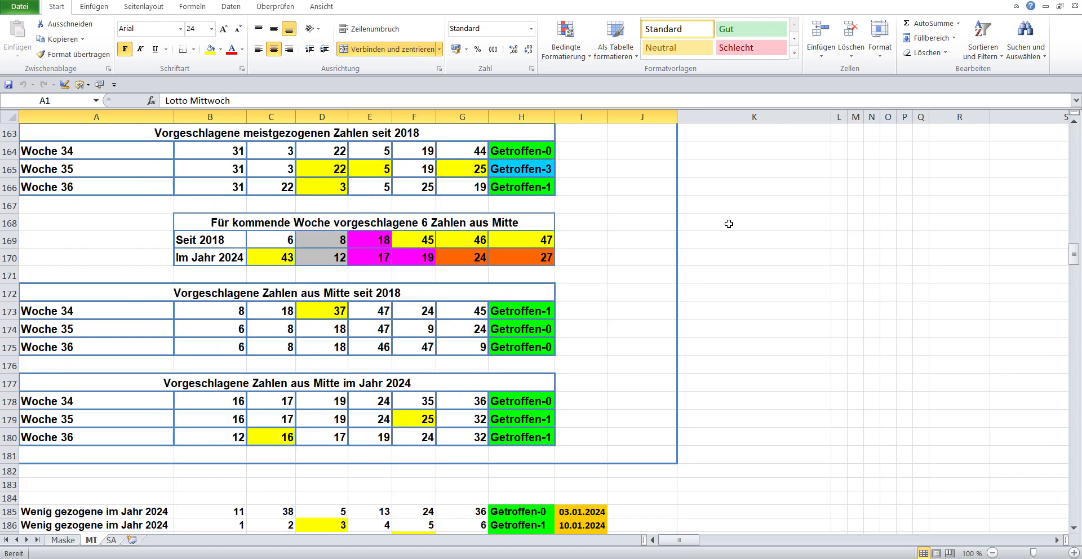
pyautogui.scroll(-3, 728, 224)
pyautogui.scroll(-4, 728, 224)
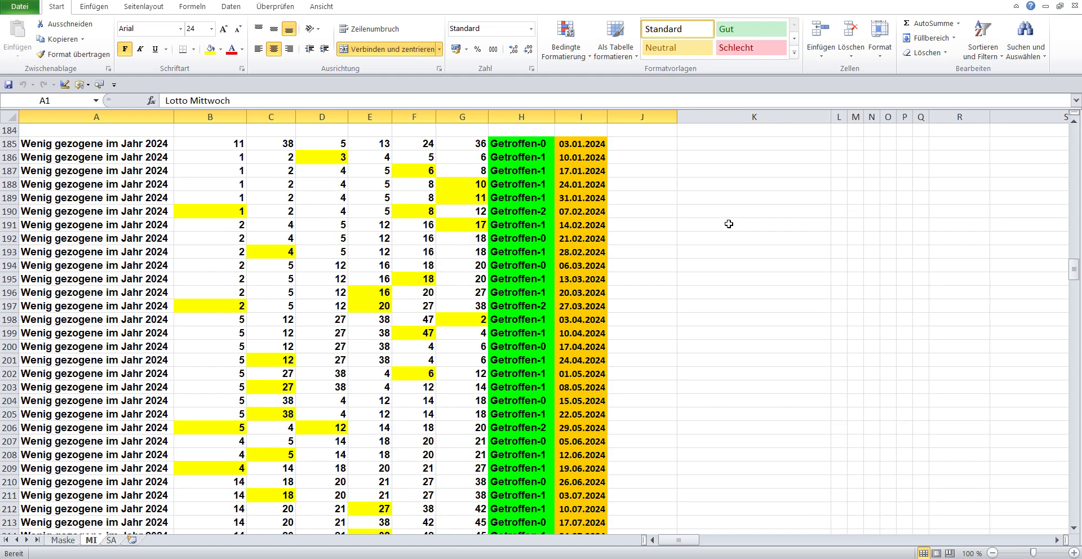
pyautogui.scroll(-4, 729, 223)
pyautogui.scroll(-1, 728, 222)
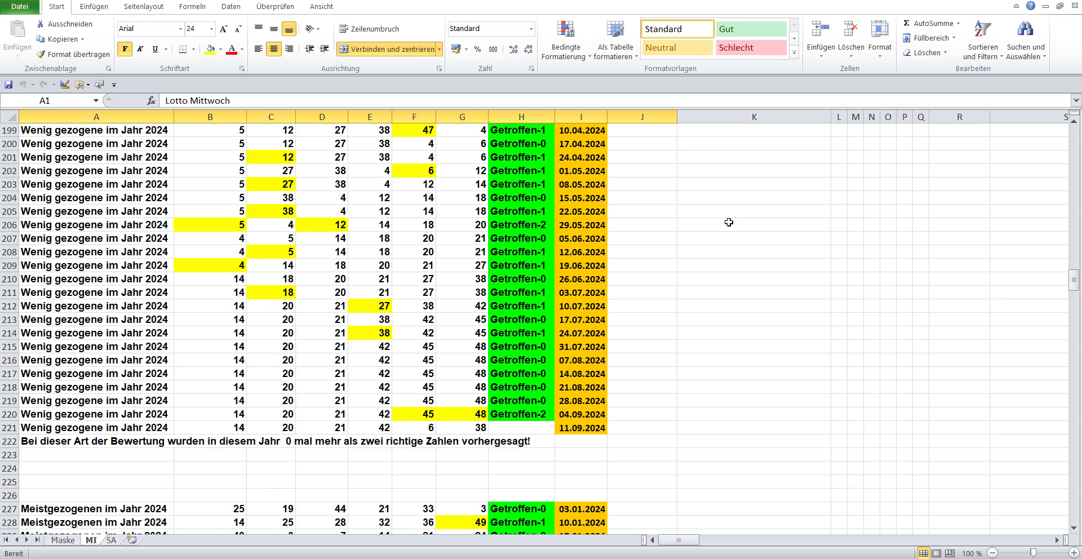
pyautogui.scroll(-4, 729, 222)
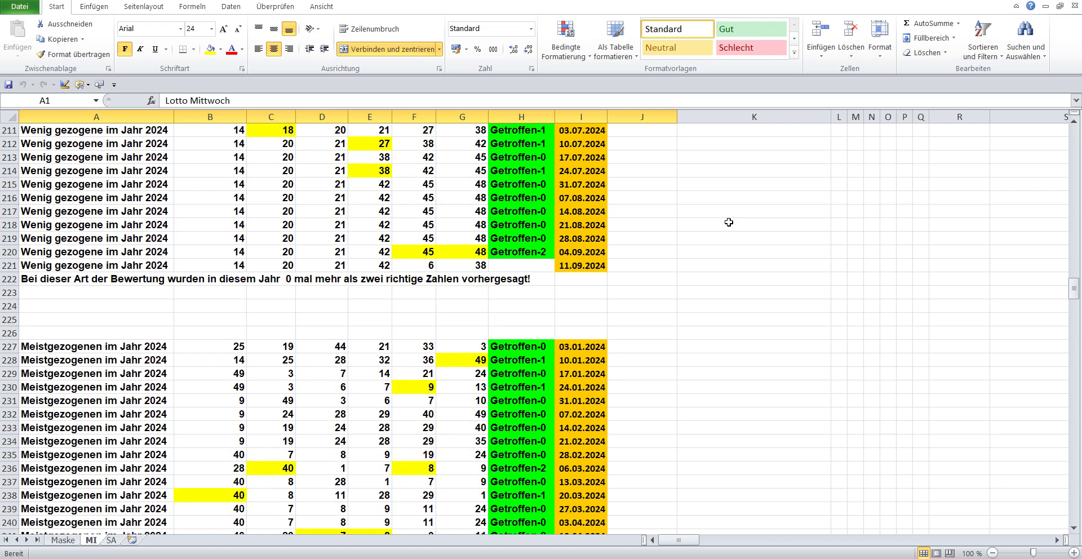
pyautogui.scroll(-3, 729, 222)
pyautogui.scroll(-2, 728, 221)
pyautogui.scroll(-3, 728, 219)
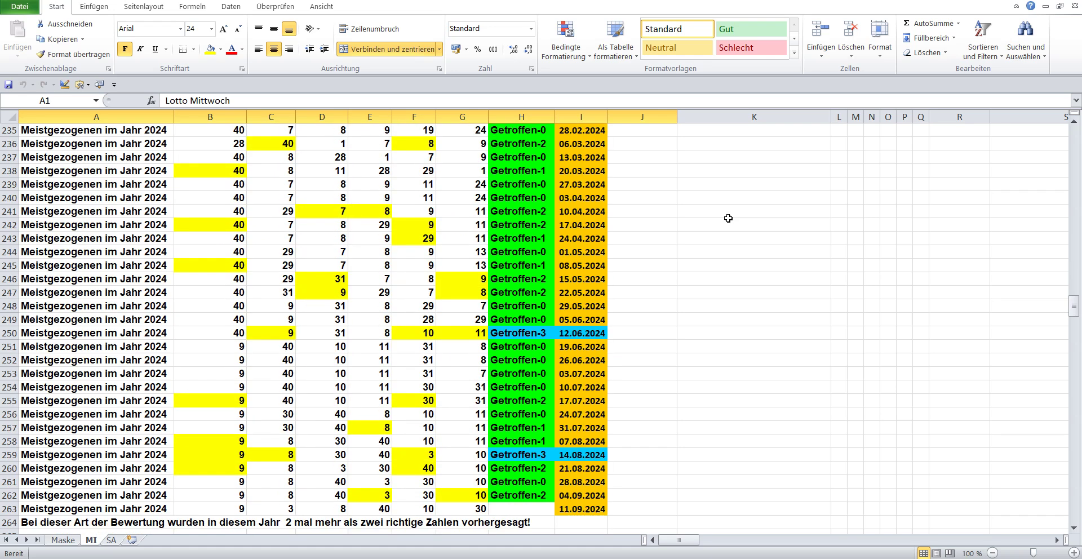
pyautogui.scroll(-3, 728, 218)
pyautogui.scroll(-2, 728, 218)
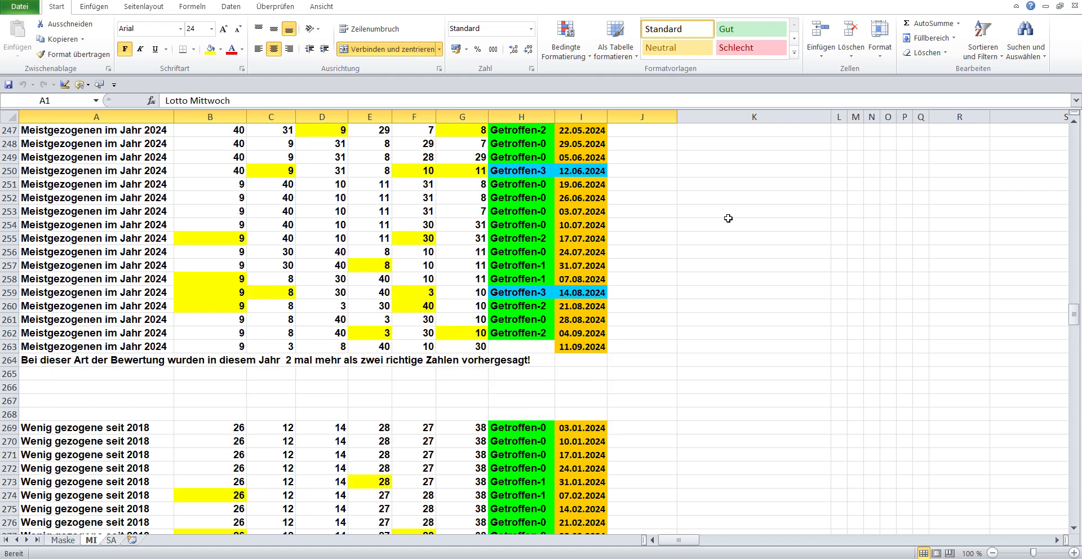
pyautogui.scroll(-3, 728, 218)
pyautogui.scroll(-5, 728, 218)
pyautogui.scroll(-6, 727, 217)
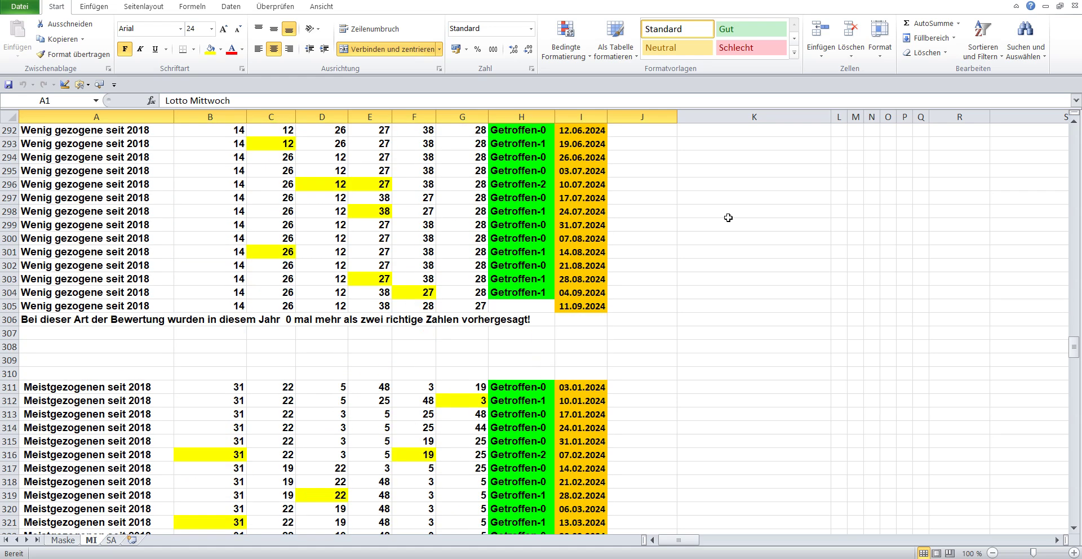
pyautogui.scroll(-2, 728, 216)
pyautogui.scroll(-2, 728, 216)
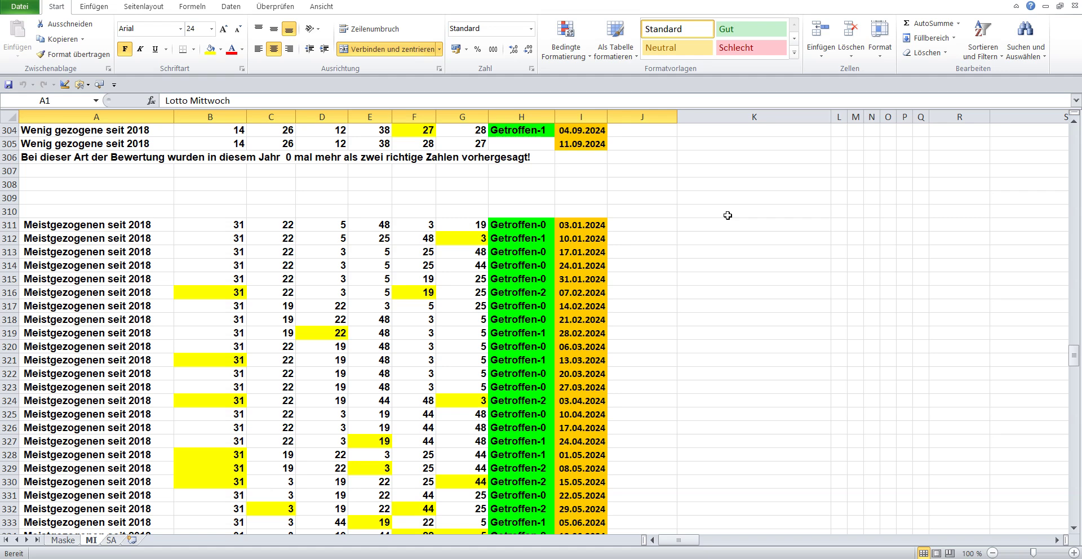
pyautogui.scroll(-6, 728, 215)
pyautogui.scroll(-5, 728, 215)
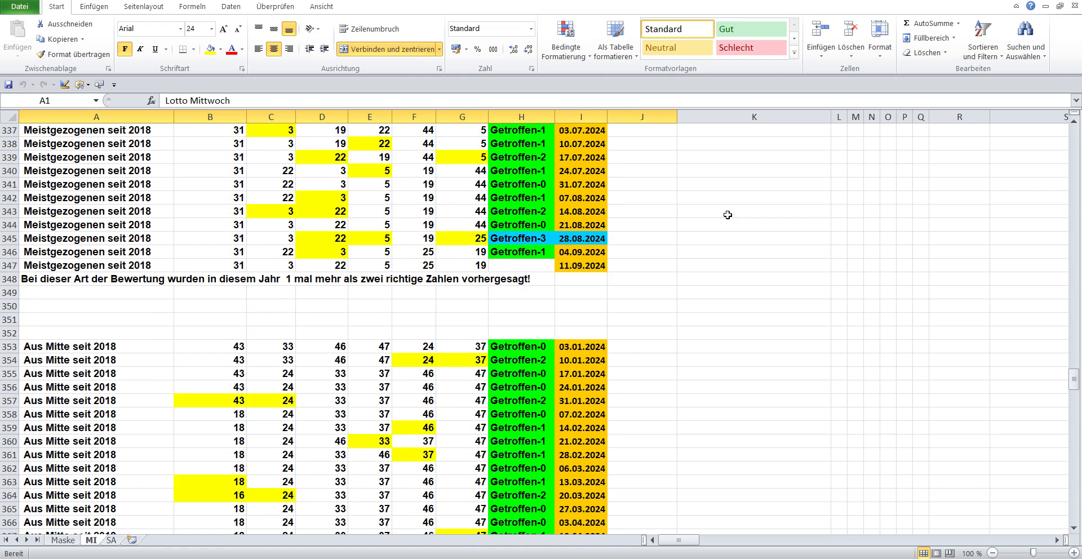
pyautogui.scroll(-6, 728, 213)
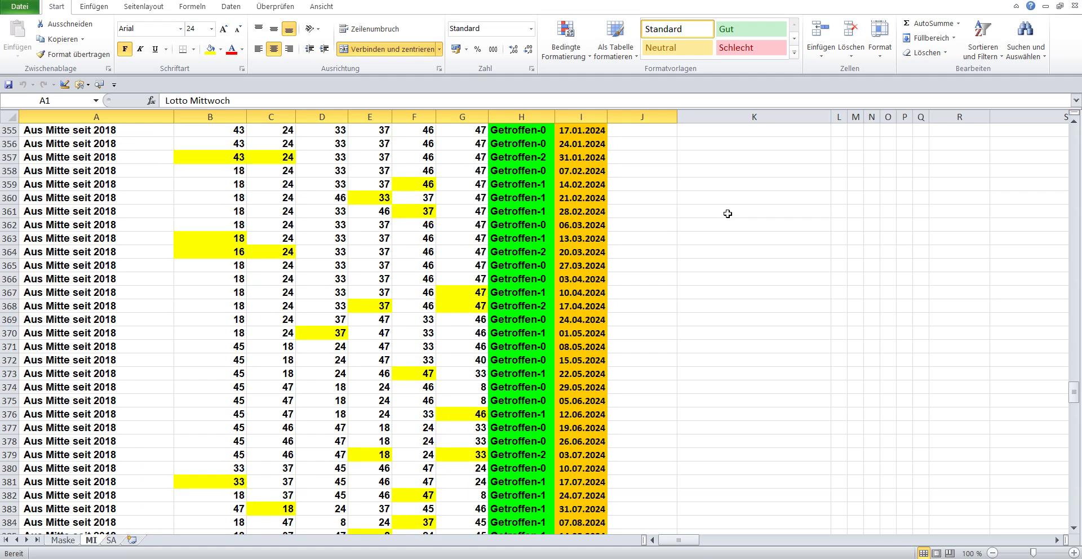
pyautogui.scroll(-5, 728, 214)
pyautogui.scroll(-5, 727, 213)
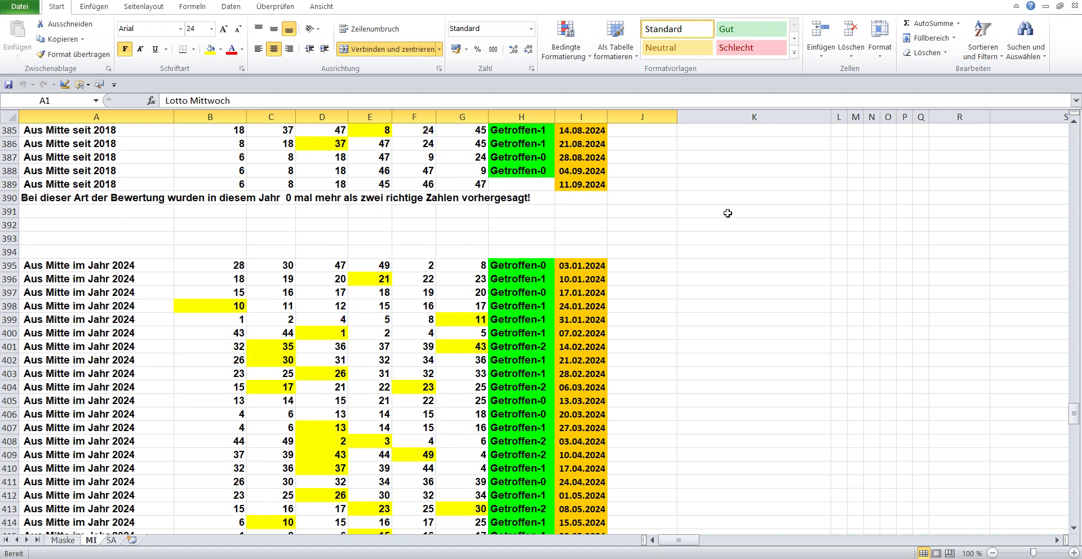
pyautogui.scroll(-5, 727, 213)
pyautogui.scroll(-2, 728, 213)
pyautogui.scroll(-3, 727, 212)
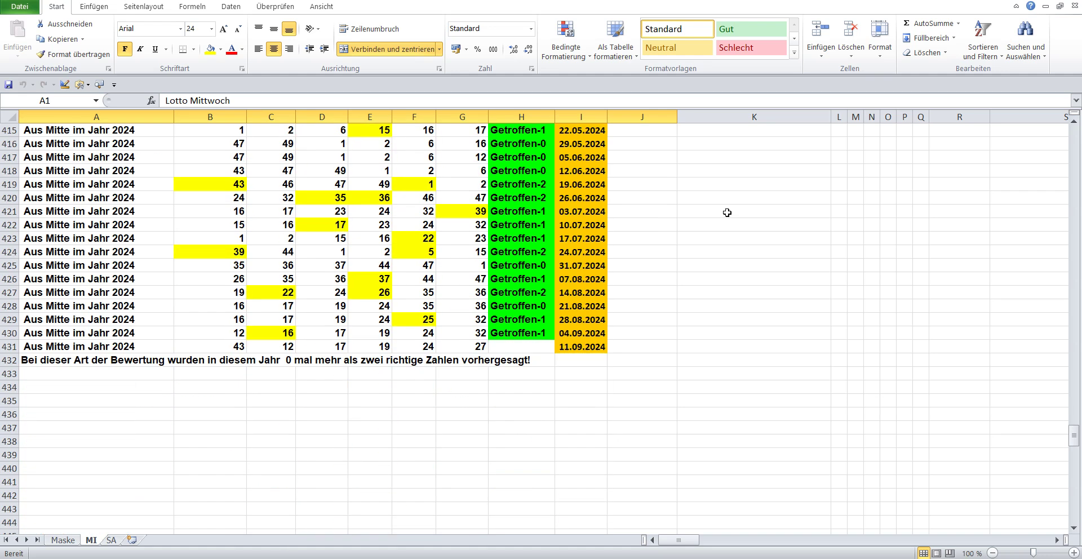
pyautogui.scroll(5, 727, 212)
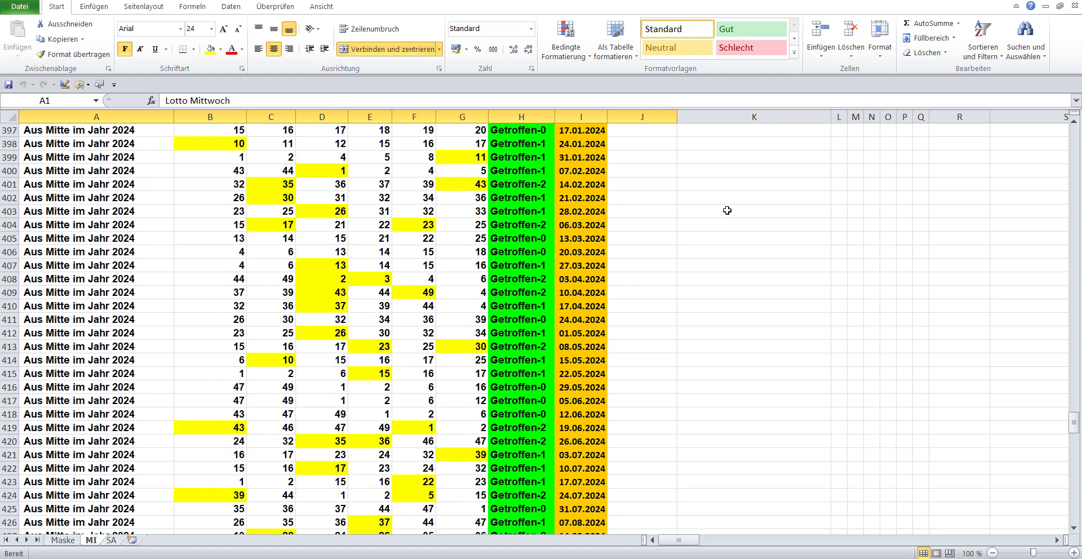
pyautogui.scroll(7, 727, 211)
pyautogui.scroll(3, 727, 210)
pyautogui.scroll(3, 726, 210)
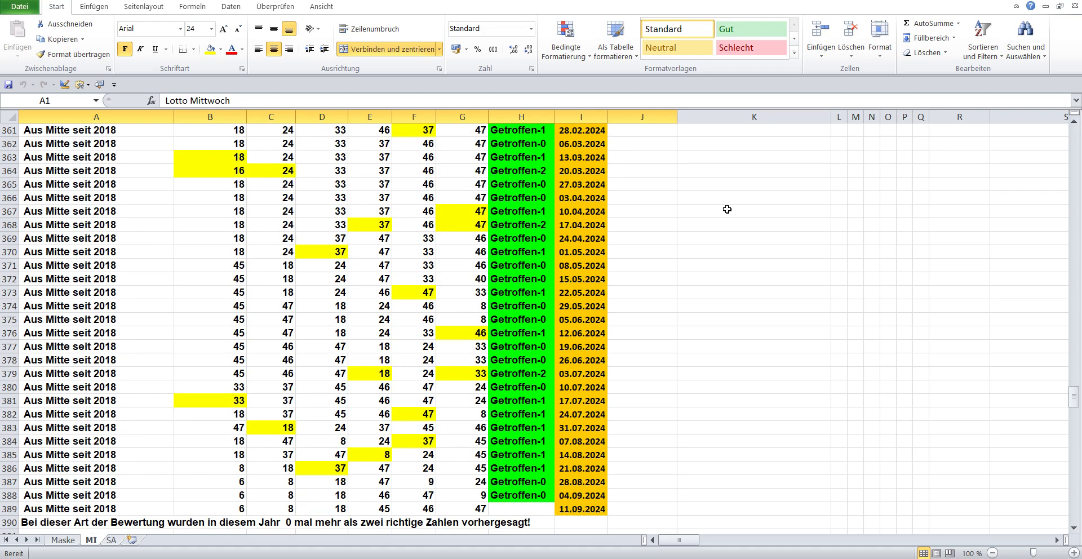
pyautogui.scroll(6, 727, 210)
pyautogui.scroll(1, 727, 209)
pyautogui.scroll(2, 727, 209)
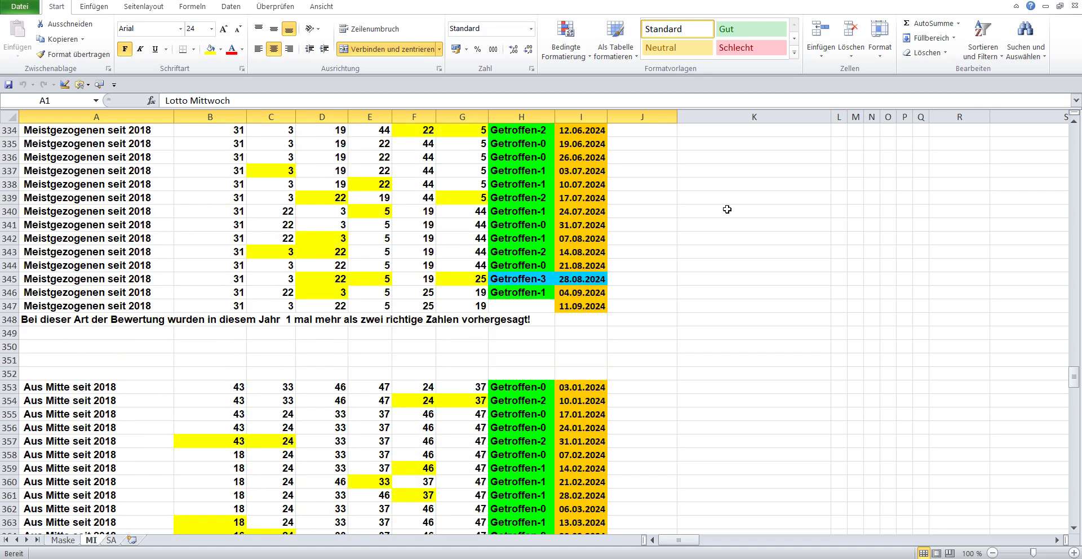
pyautogui.scroll(1, 727, 209)
pyautogui.scroll(5, 727, 209)
pyautogui.scroll(6, 726, 209)
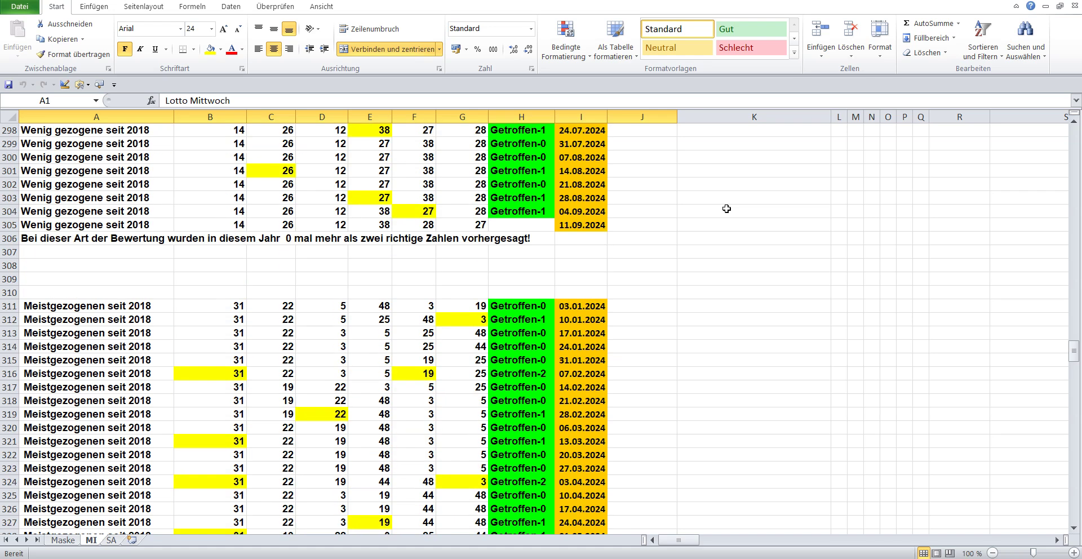
pyautogui.scroll(2, 726, 209)
pyautogui.scroll(4, 726, 209)
pyautogui.scroll(6, 725, 207)
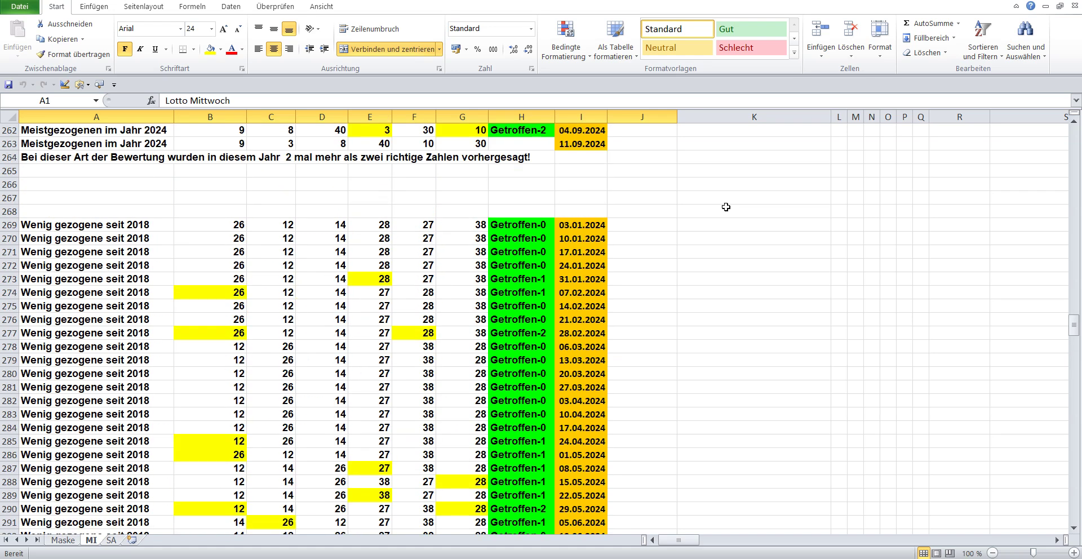
pyautogui.scroll(3, 725, 207)
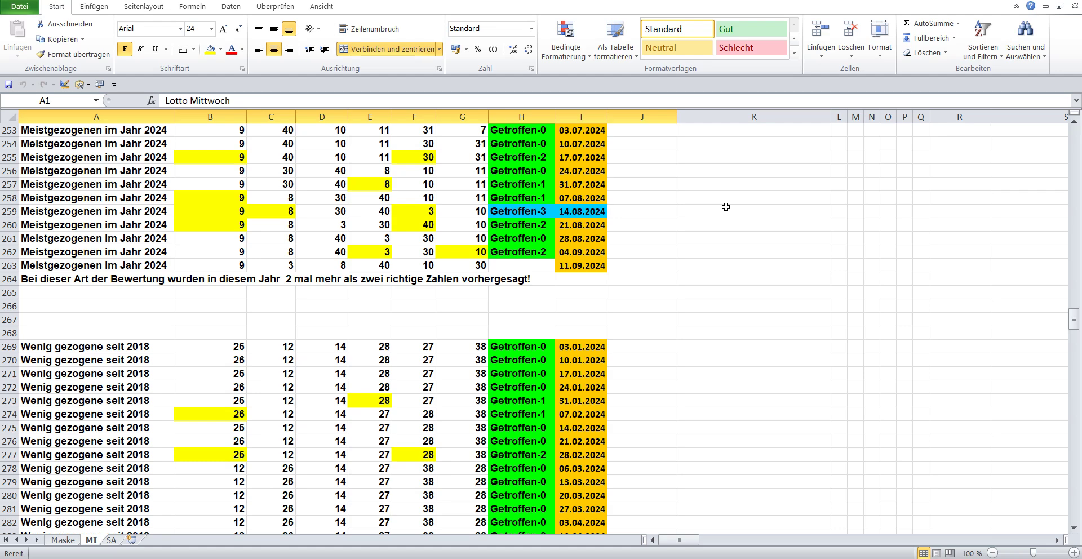
pyautogui.scroll(6, 726, 207)
pyautogui.scroll(5, 725, 207)
pyautogui.scroll(5, 725, 206)
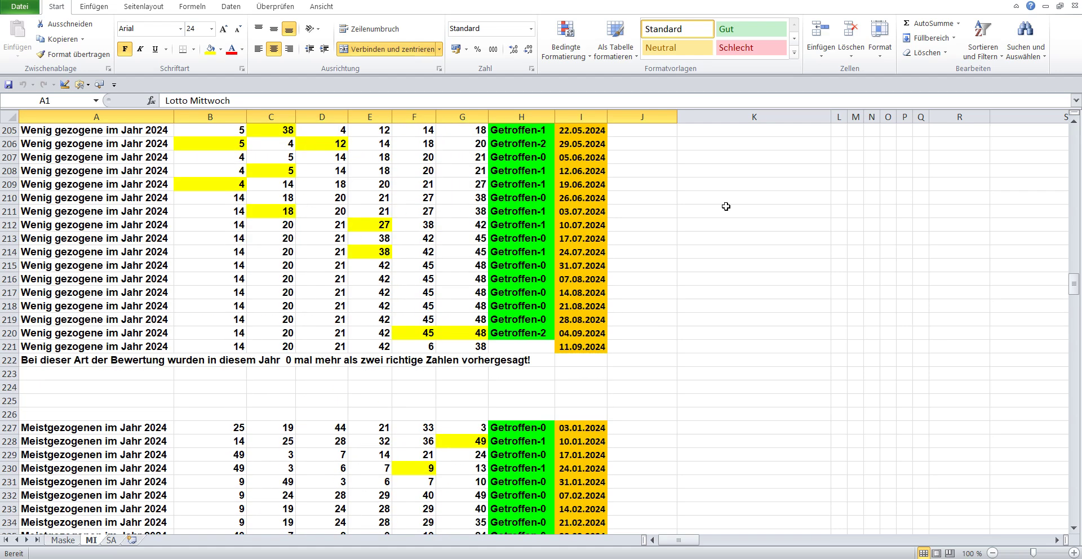
pyautogui.scroll(7, 725, 206)
pyautogui.scroll(5, 726, 207)
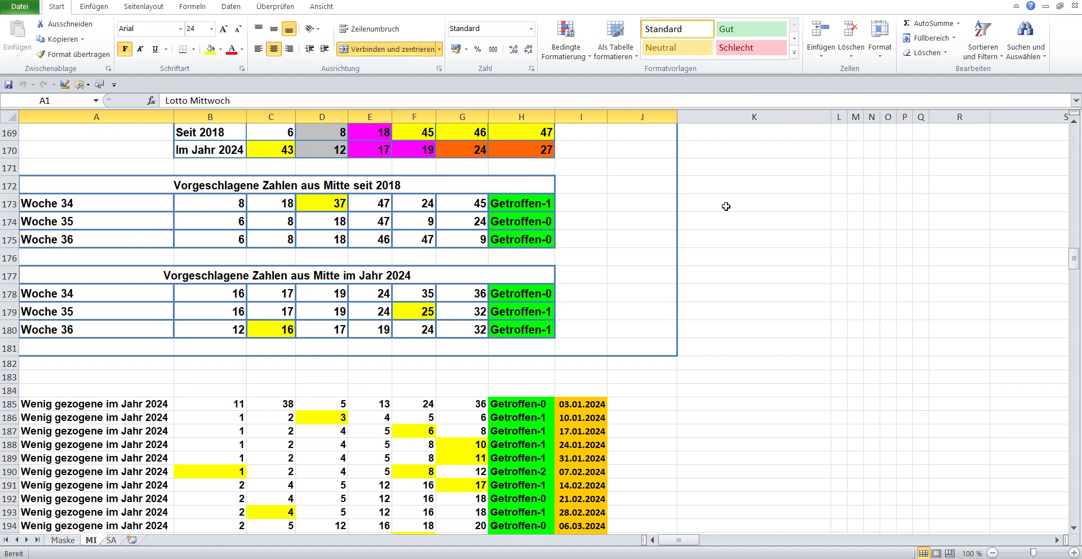
pyautogui.scroll(6, 726, 206)
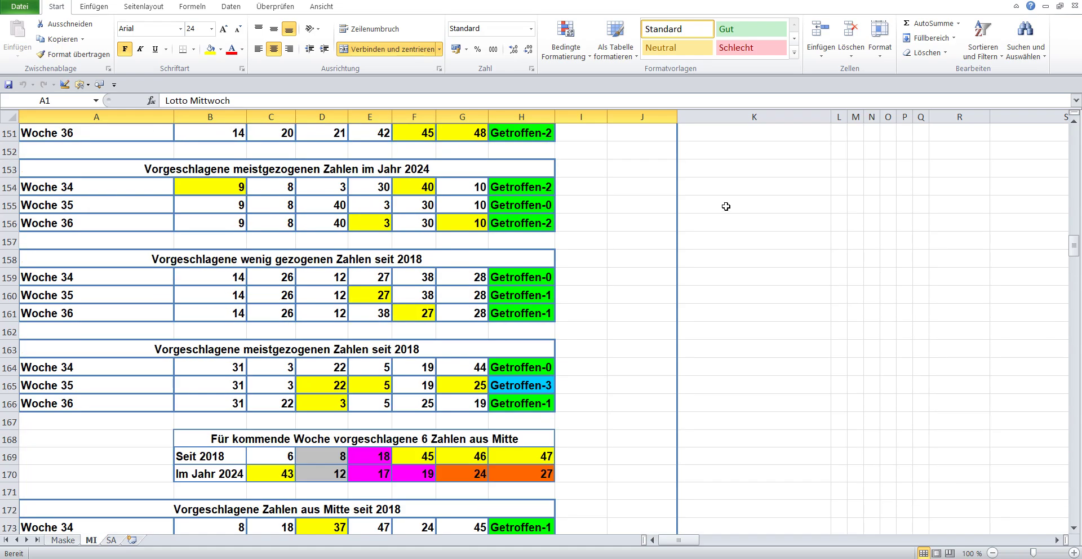
pyautogui.scroll(5, 726, 206)
pyautogui.scroll(5, 726, 206)
pyautogui.scroll(4, 726, 206)
pyautogui.scroll(3, 725, 206)
pyautogui.scroll(5, 726, 206)
pyautogui.scroll(4, 726, 206)
pyautogui.scroll(5, 726, 206)
pyautogui.scroll(4, 725, 206)
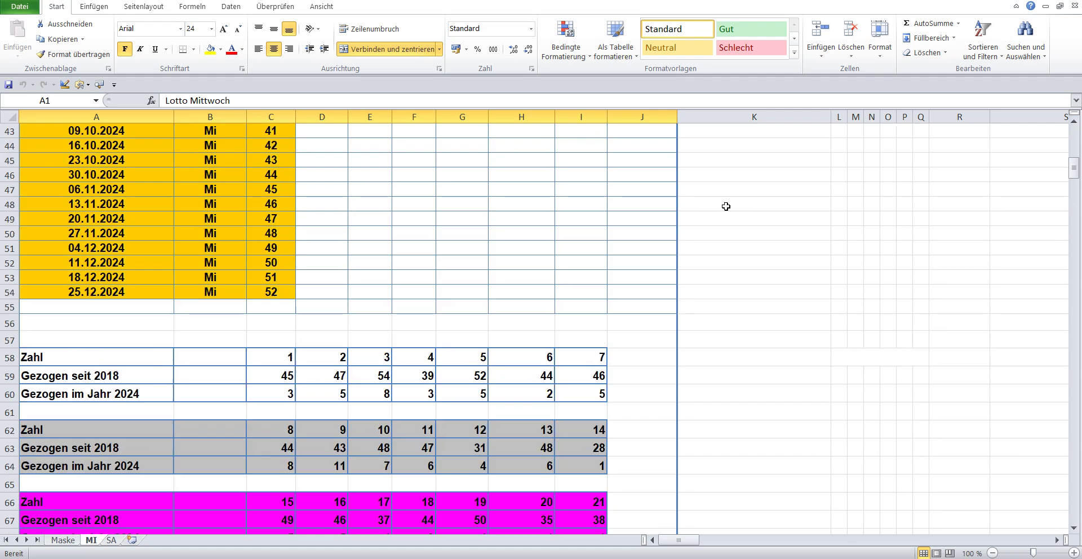
pyautogui.scroll(2, 726, 206)
pyautogui.scroll(4, 725, 206)
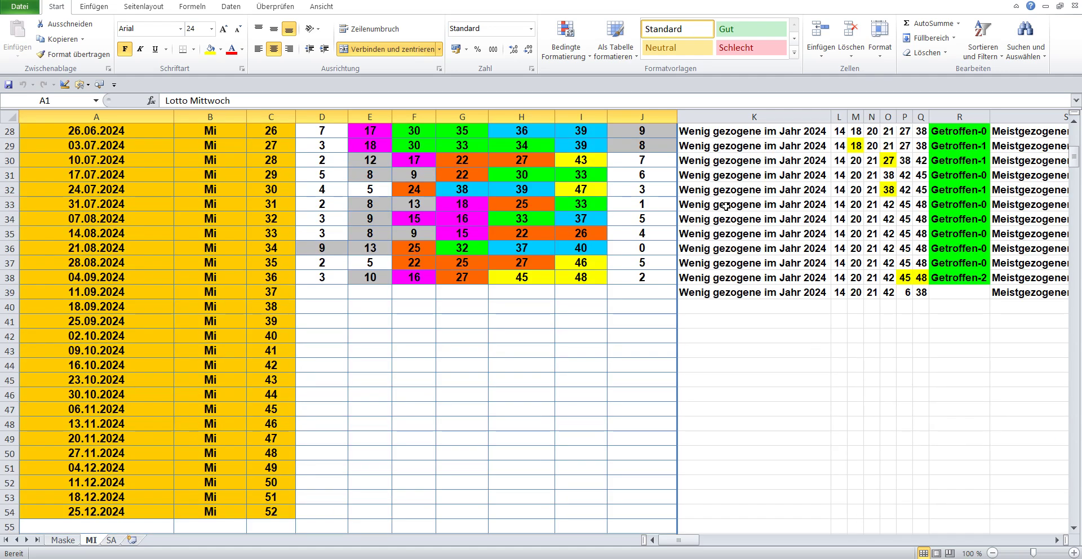